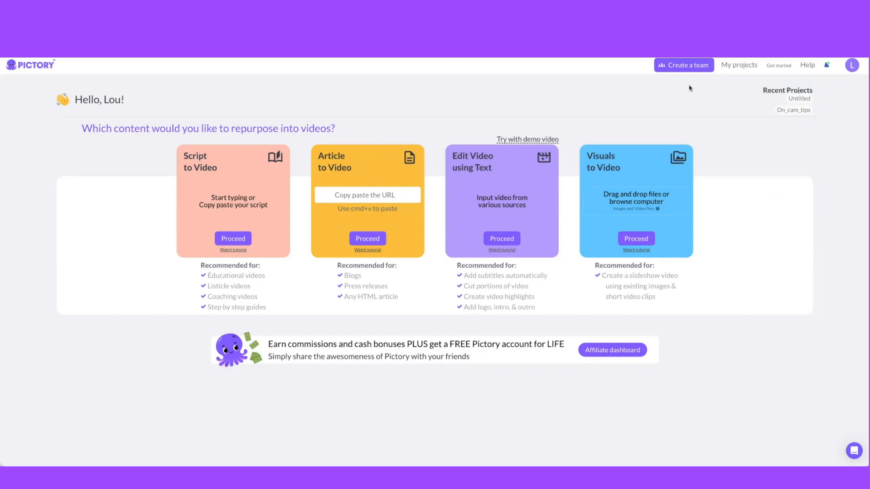
- Open the Get started help menu and browse the Pictory pricing page's plans
click(776, 68)
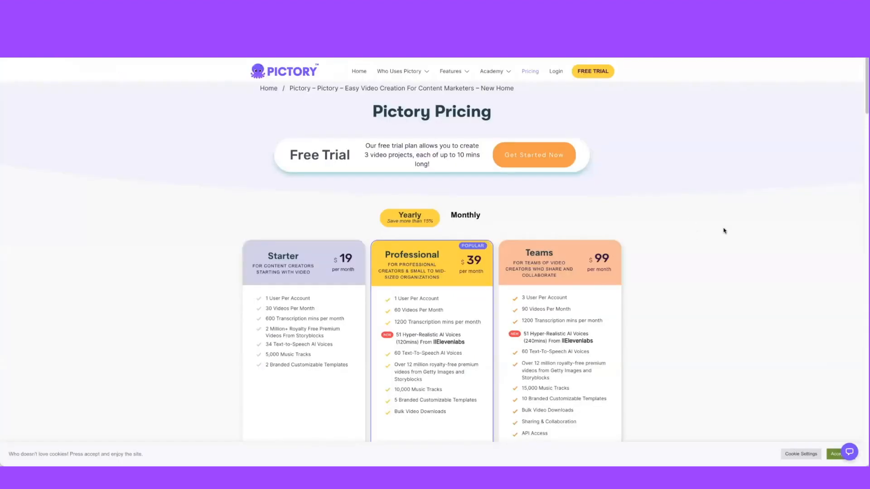
scroll(724, 231, down, 1)
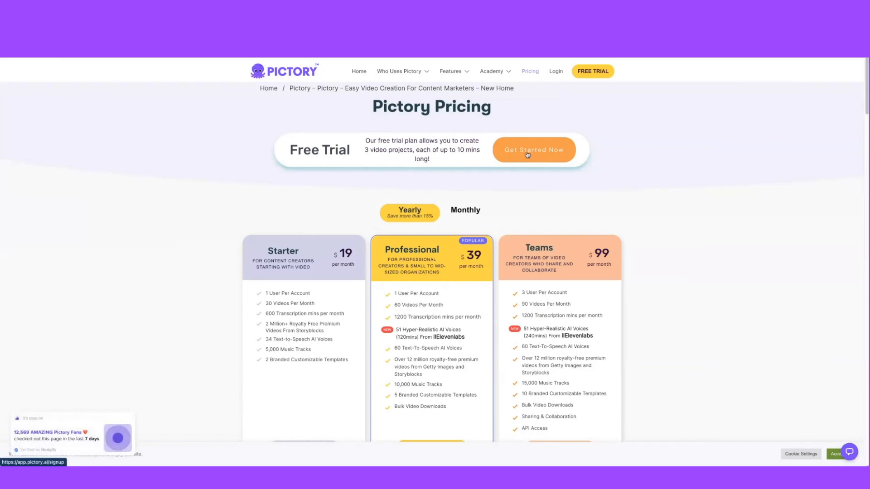
click(527, 155)
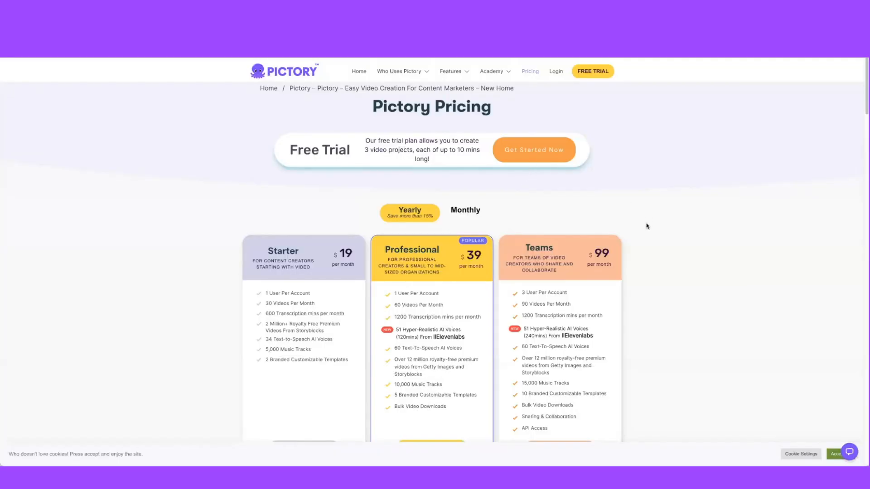
scroll(645, 228, down, 1)
scroll(645, 227, down, 1)
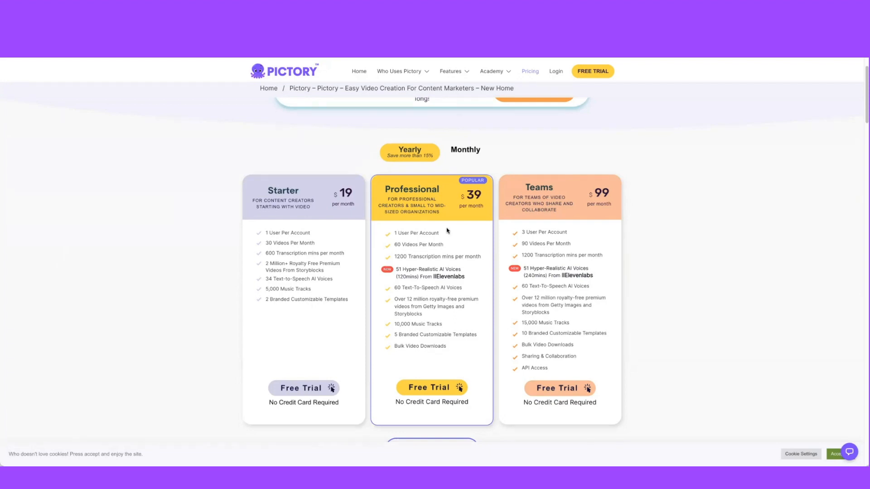
- Compare monthly and yearly plan prices, then review the plan comparison table
click(466, 152)
click(423, 151)
scroll(708, 281, up, 1)
scroll(708, 281, down, 2)
scroll(706, 282, down, 7)
scroll(702, 281, down, 5)
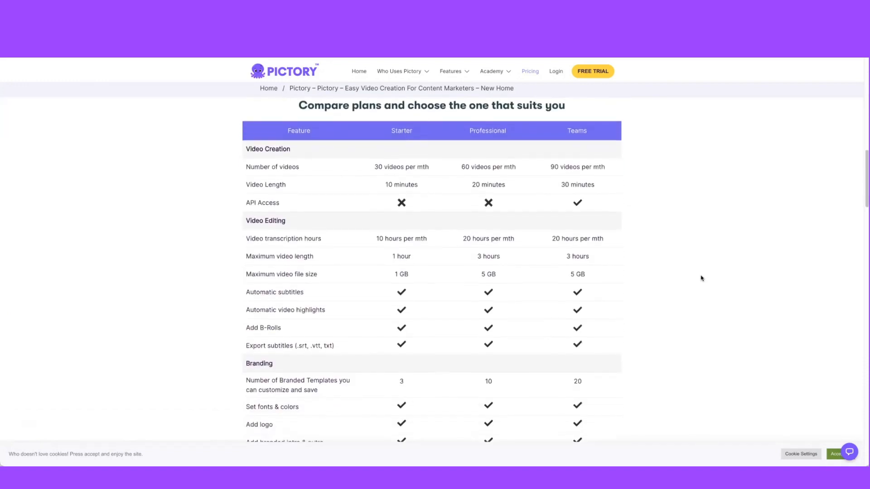
scroll(703, 282, down, 2)
scroll(701, 285, down, 15)
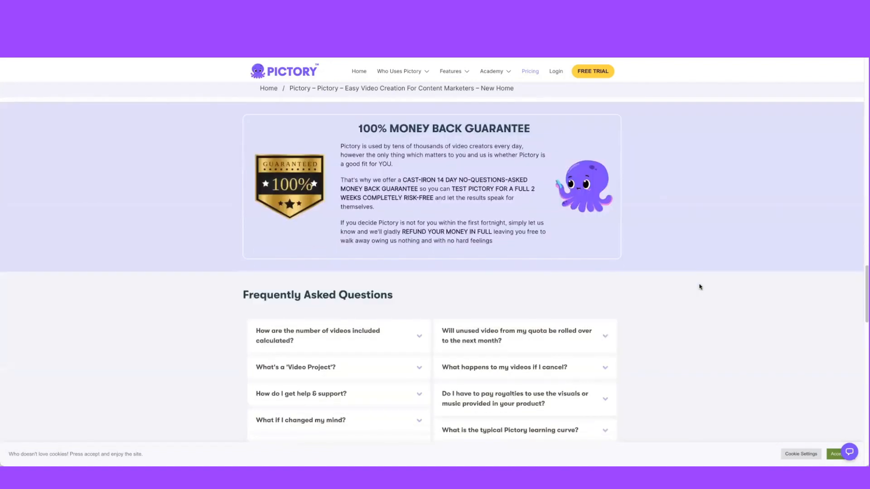
- Scroll through the money-back guarantee, FAQ and customer reviews, then back to the top of the pricing page
scroll(700, 287, down, 6)
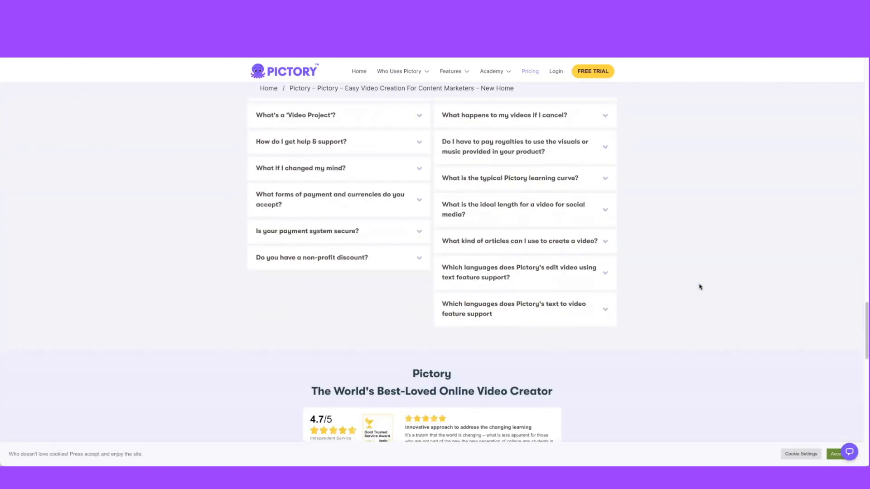
scroll(700, 287, down, 7)
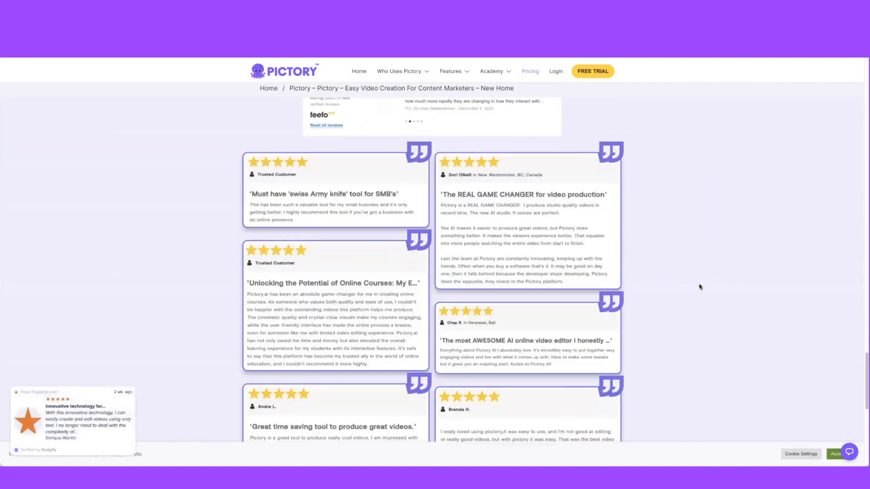
scroll(698, 286, down, 6)
scroll(697, 286, up, 6)
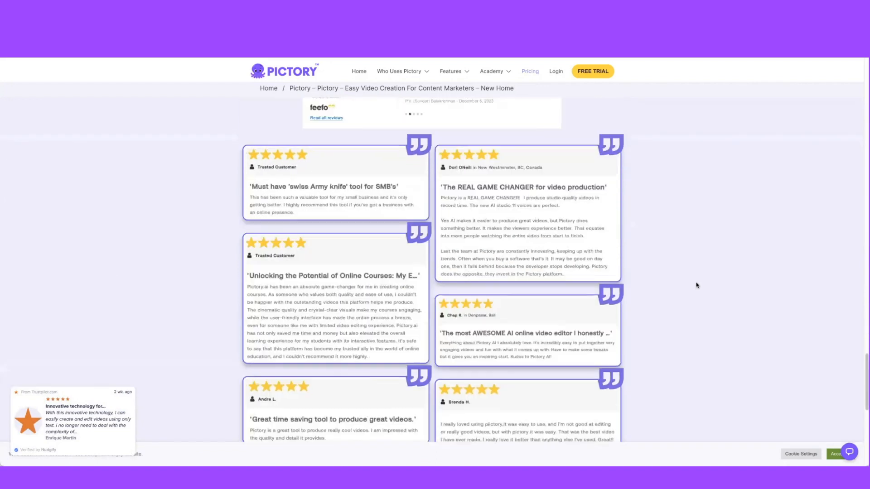
scroll(696, 285, up, 12)
scroll(696, 284, up, 10)
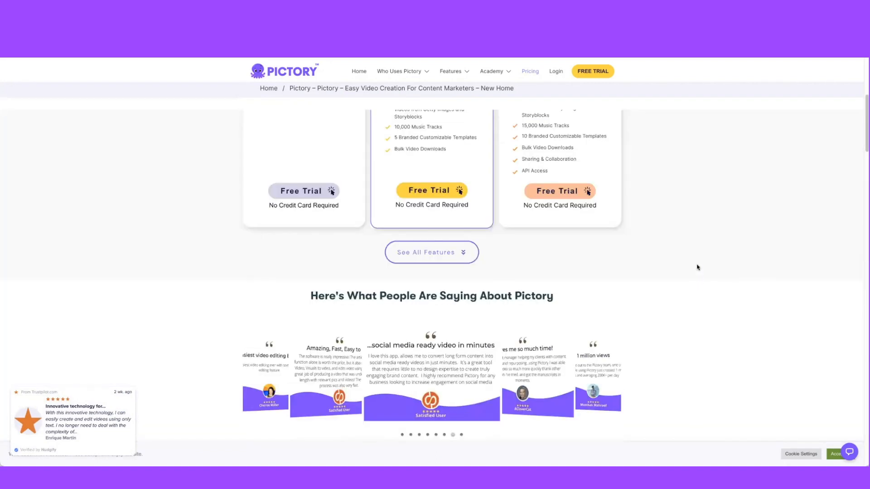
scroll(727, 176, up, 6)
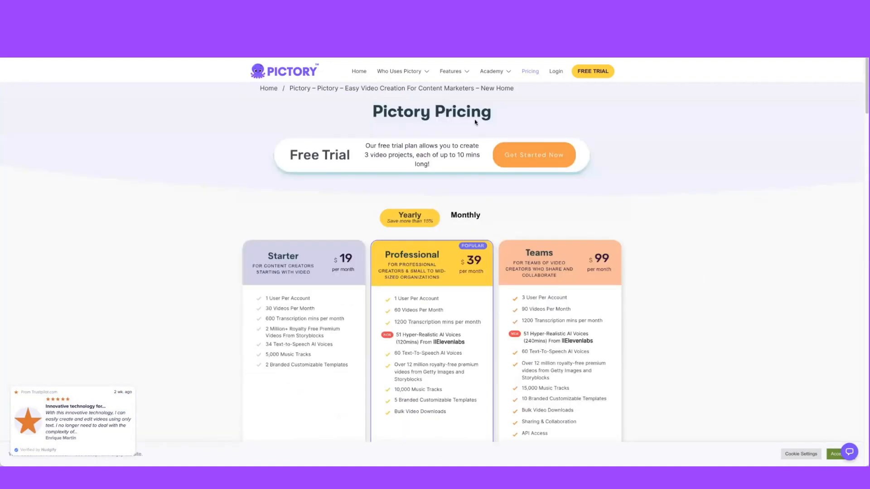
- Open the home page, examine the navigation menus, and return to the pricing plans
click(358, 72)
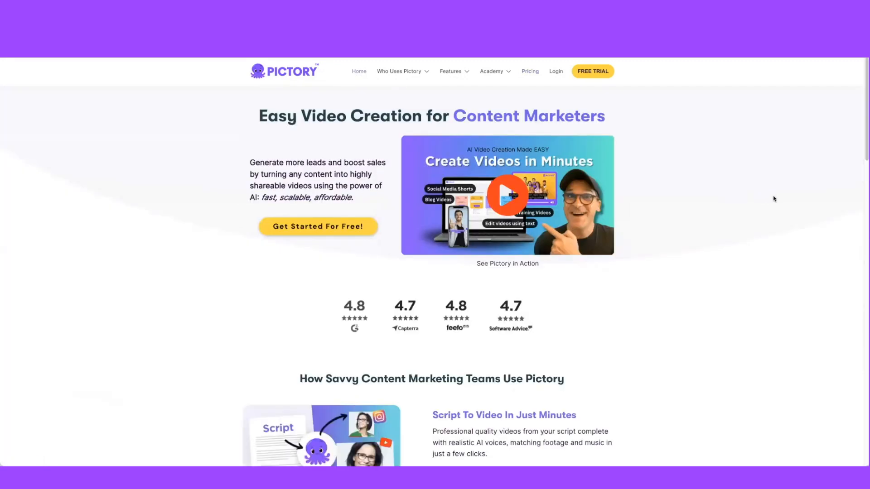
mouse_move(409, 100)
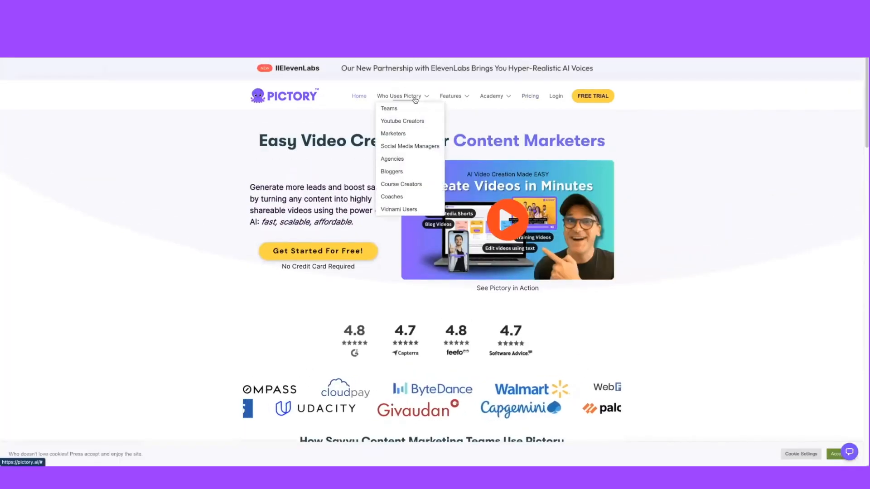
mouse_move(464, 99)
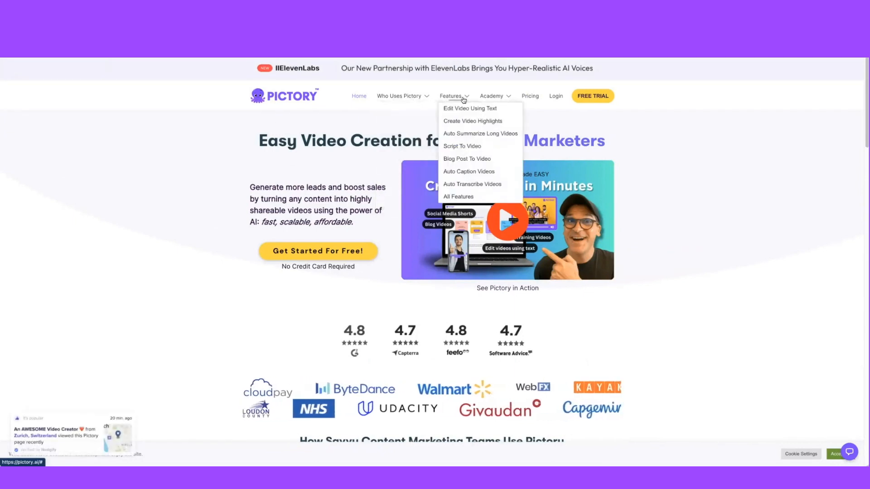
mouse_move(496, 100)
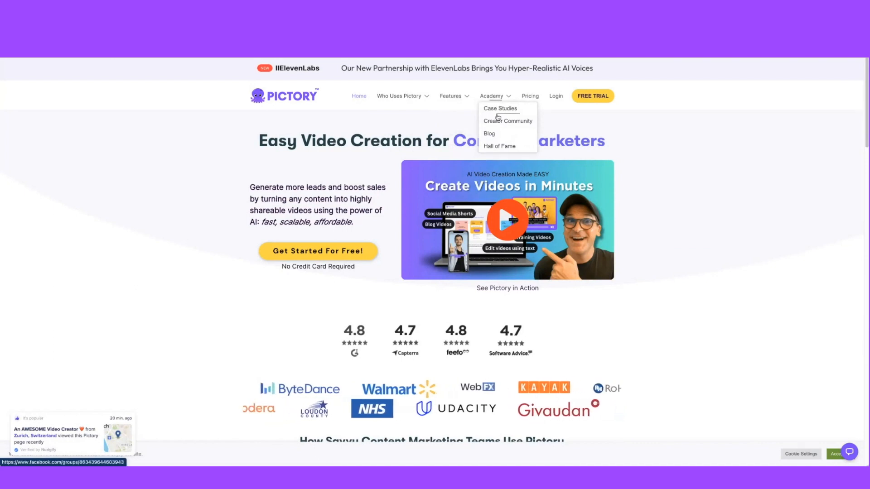
click(530, 100)
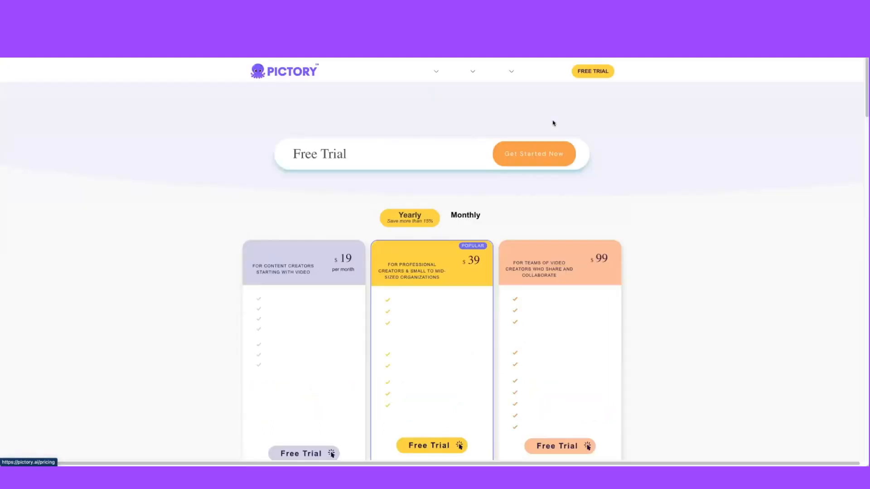
scroll(675, 245, down, 3)
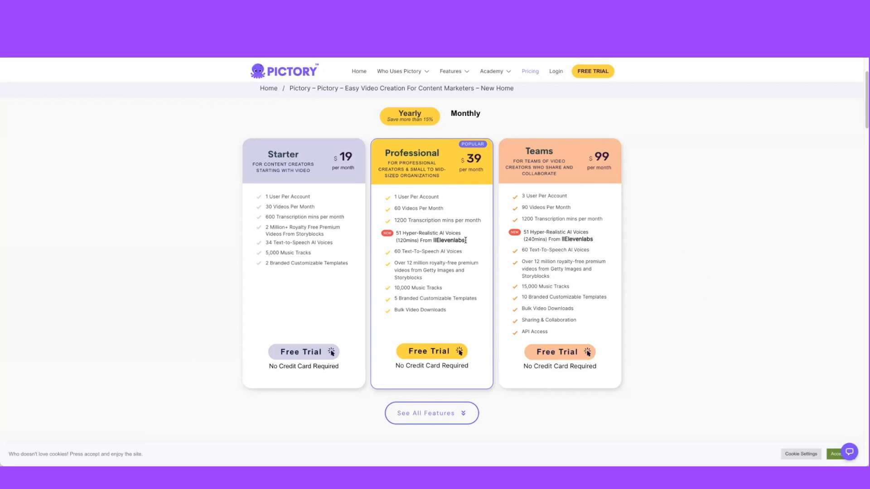
scroll(744, 287, up, 2)
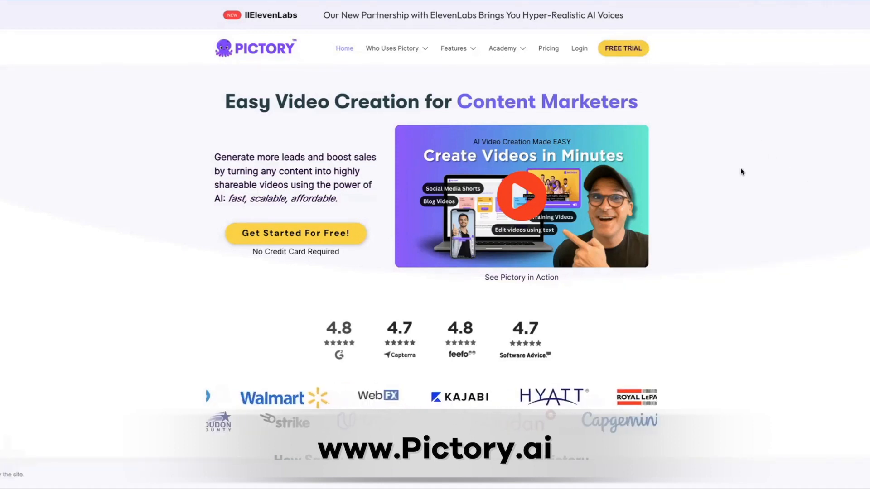
- Scroll through the home page's feature sections, reviews and partner logos and back to the top
scroll(742, 169, down, 8)
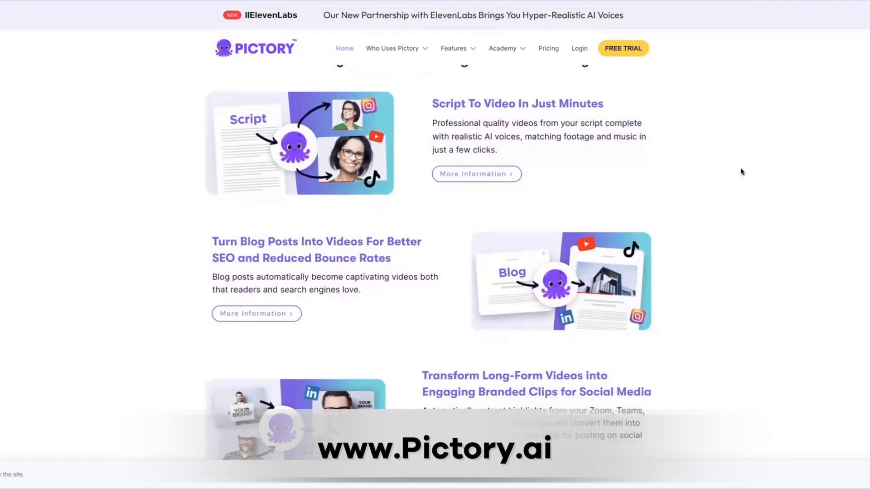
scroll(741, 169, down, 2)
scroll(741, 169, down, 3)
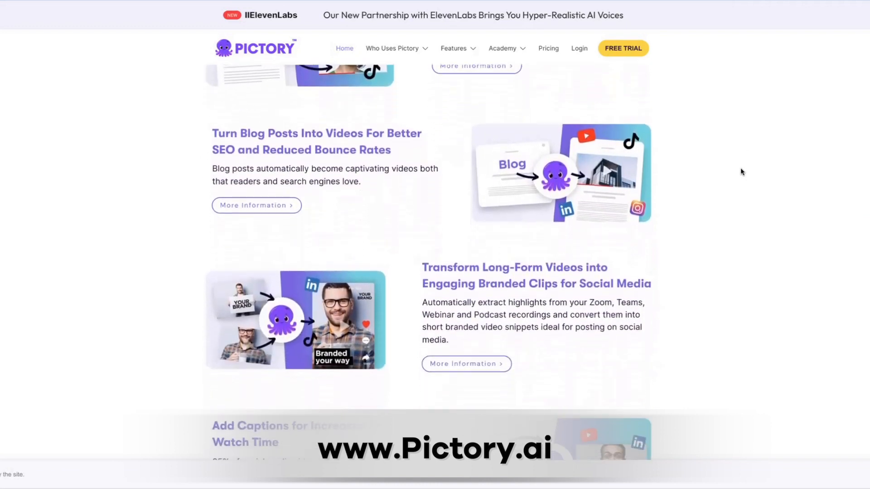
scroll(741, 170, down, 4)
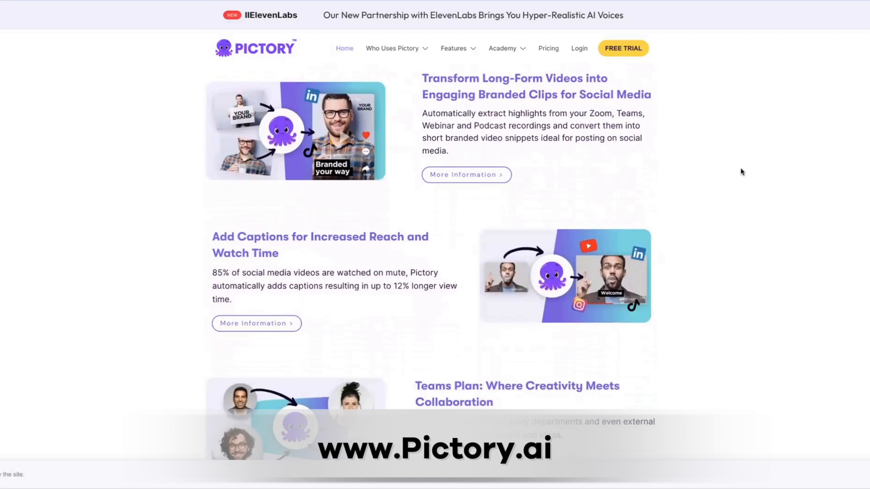
scroll(741, 171, down, 2)
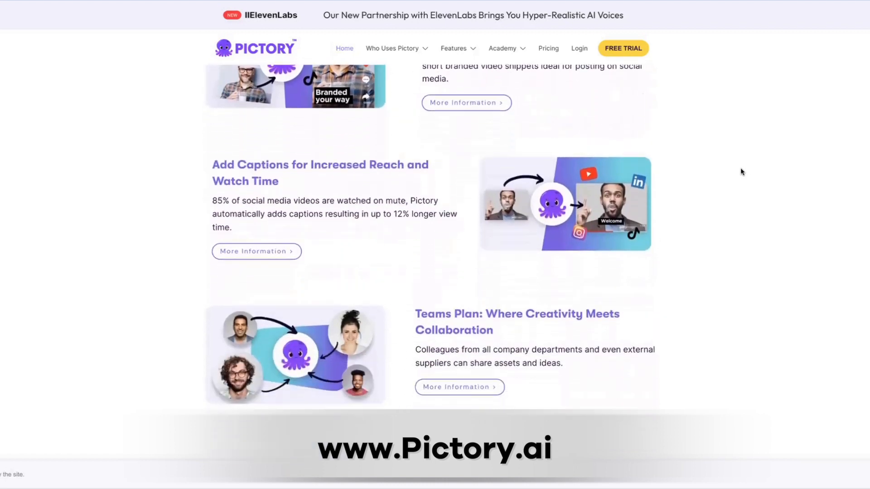
scroll(741, 171, down, 2)
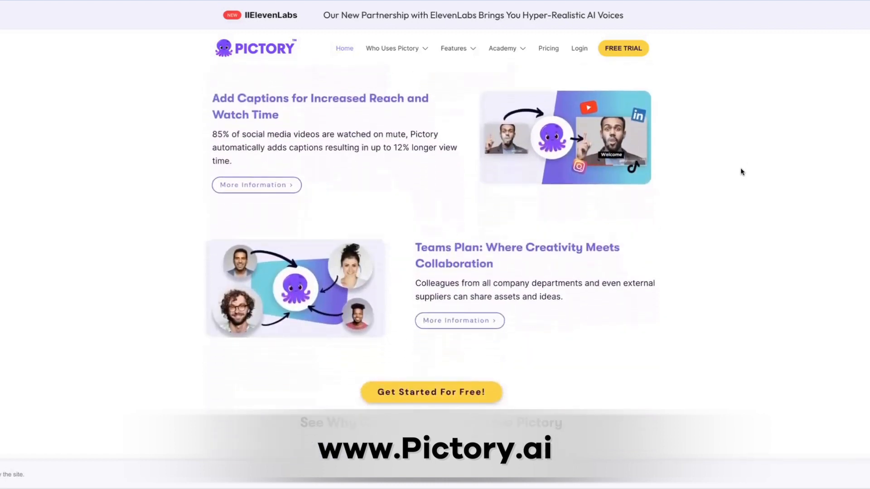
scroll(740, 171, down, 1)
scroll(741, 171, down, 2)
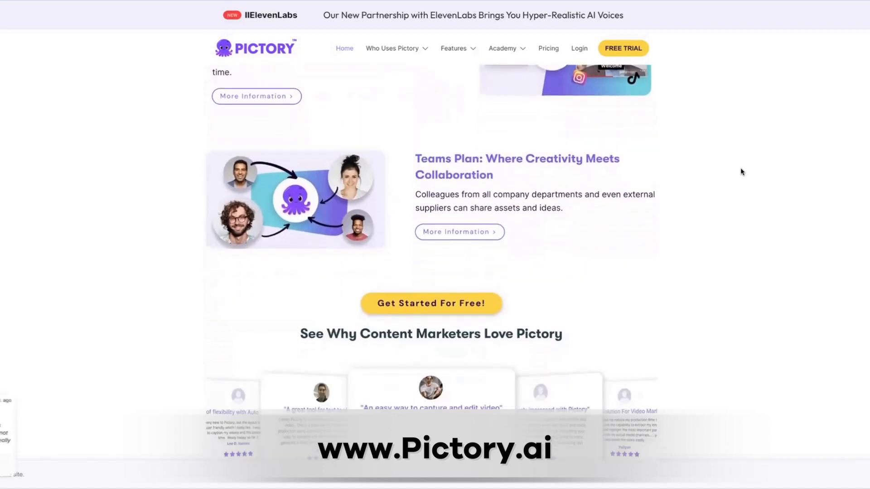
scroll(741, 171, down, 4)
scroll(741, 171, down, 3)
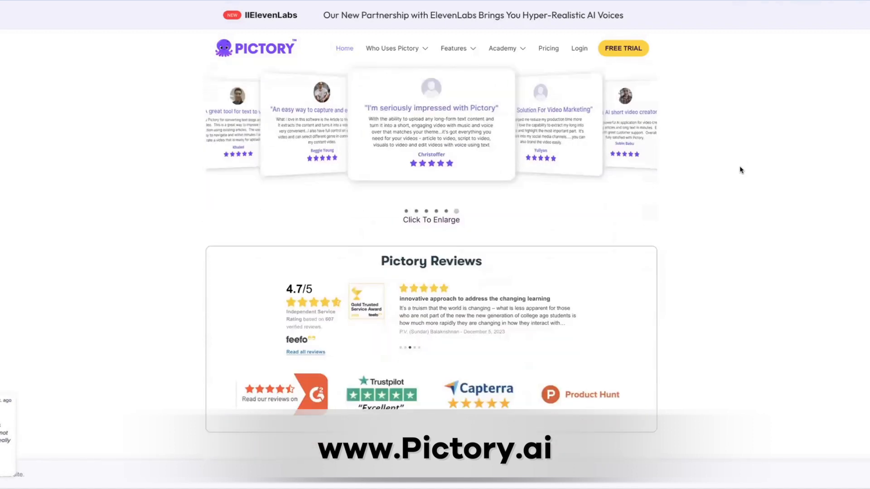
scroll(742, 170, down, 1)
scroll(741, 170, down, 5)
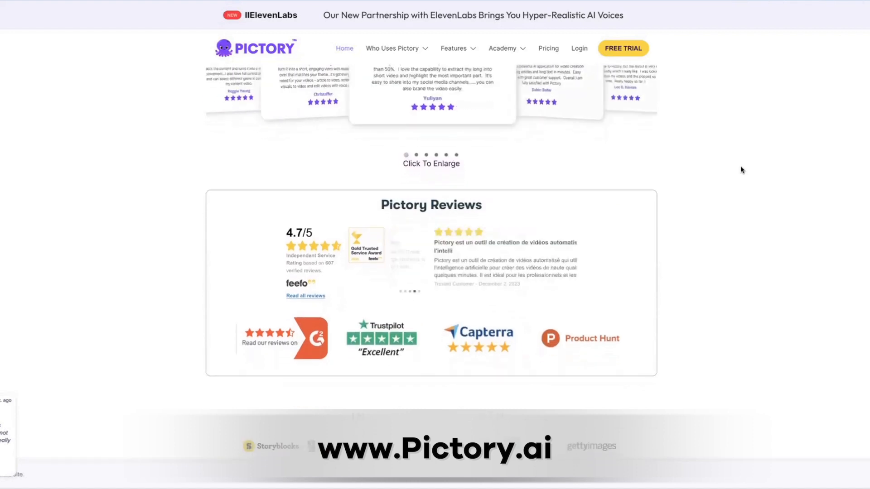
scroll(742, 172, down, 1)
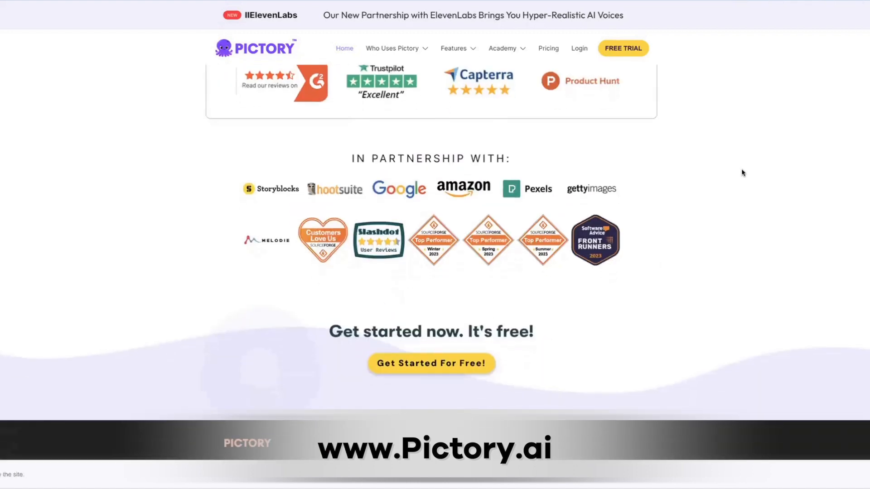
scroll(742, 173, up, 7)
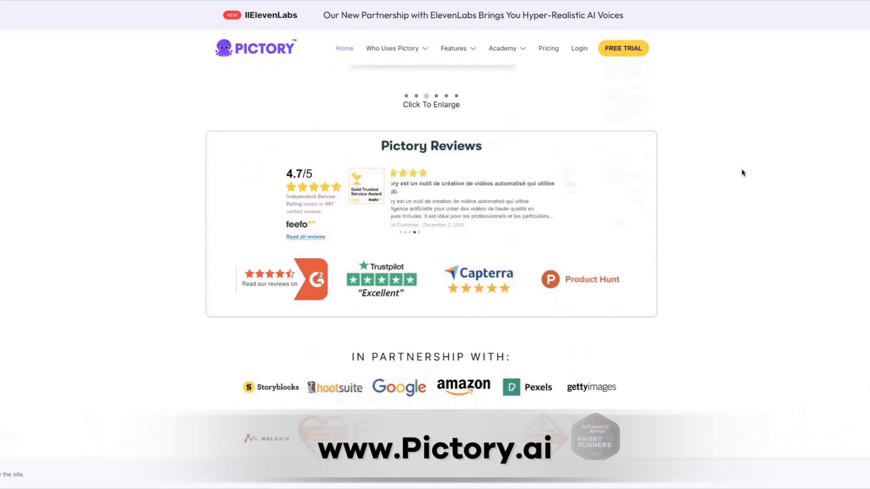
scroll(741, 173, up, 10)
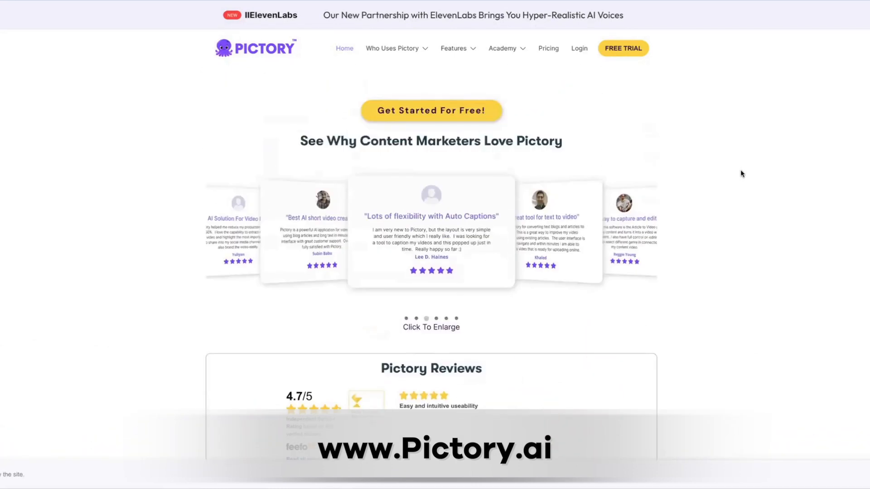
scroll(752, 185, up, 10)
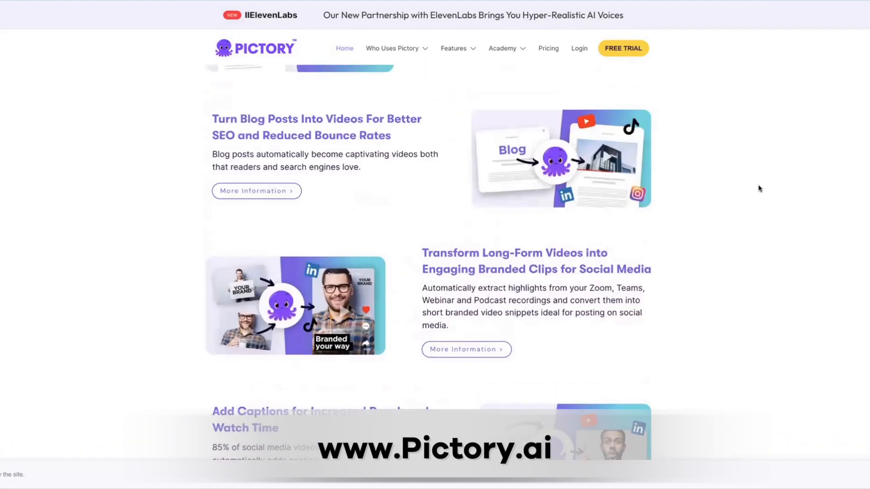
scroll(760, 190, up, 4)
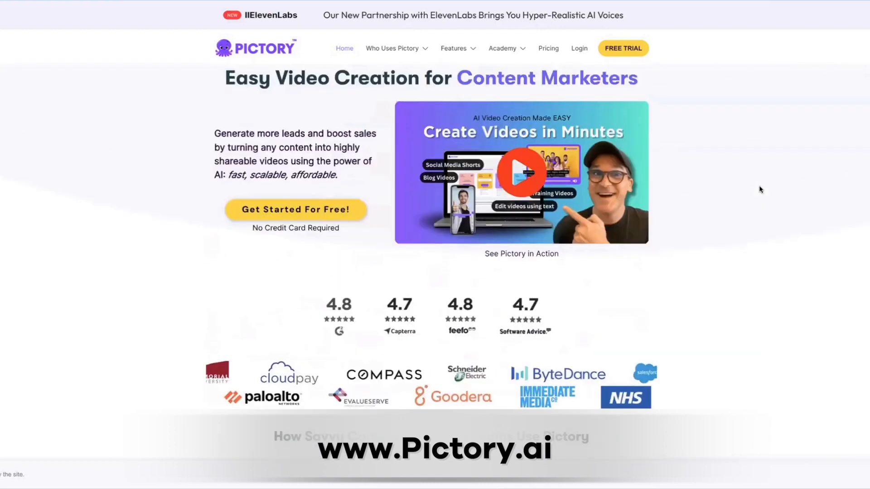